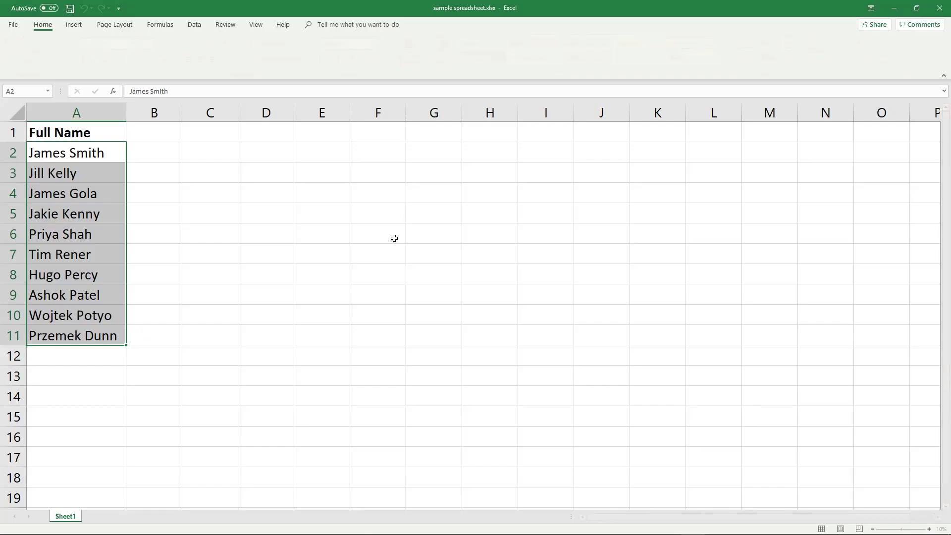
click(76, 113)
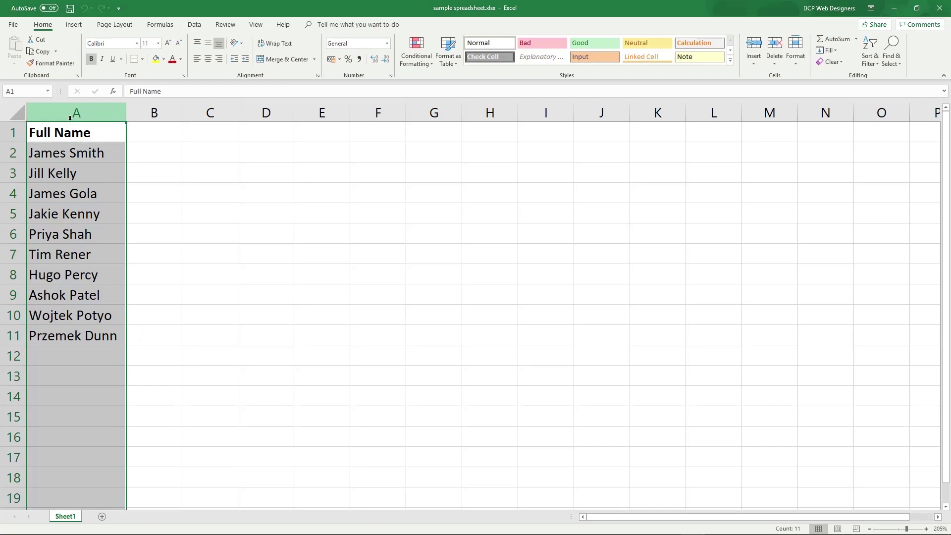
click(76, 223)
click(78, 158)
click(78, 174)
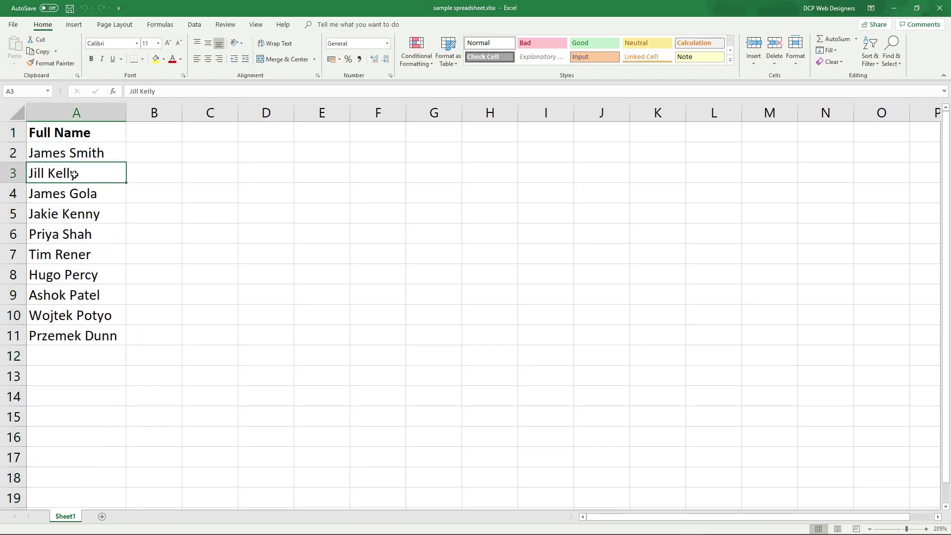
click(79, 193)
click(83, 222)
click(92, 253)
click(93, 297)
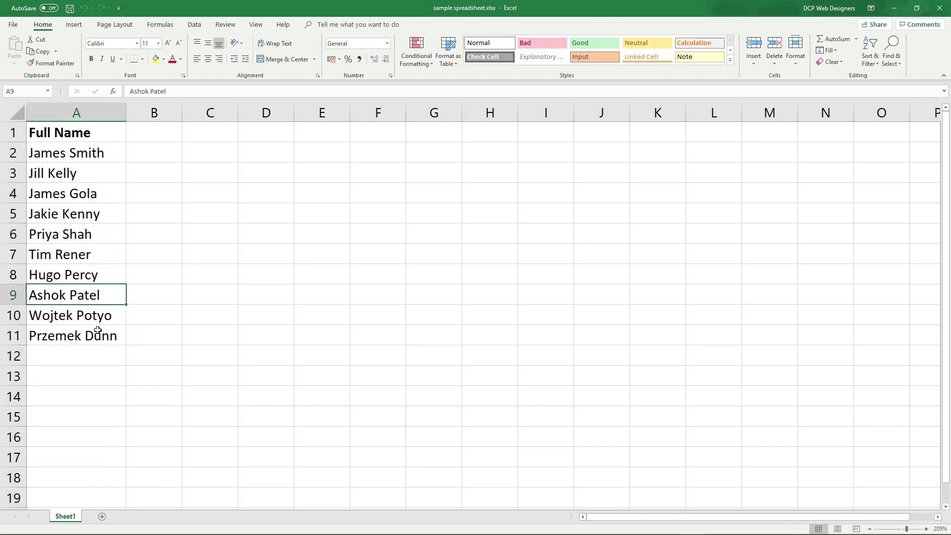
click(98, 334)
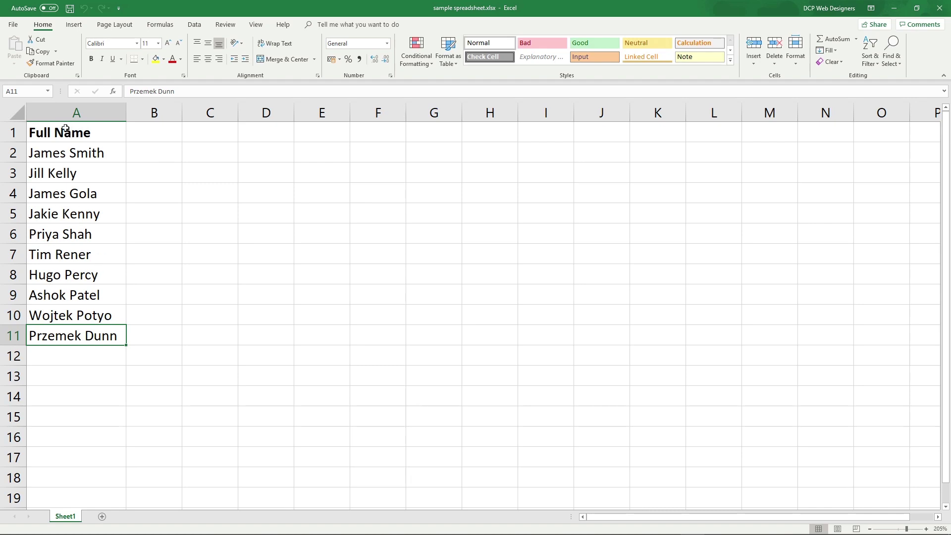
click(72, 110)
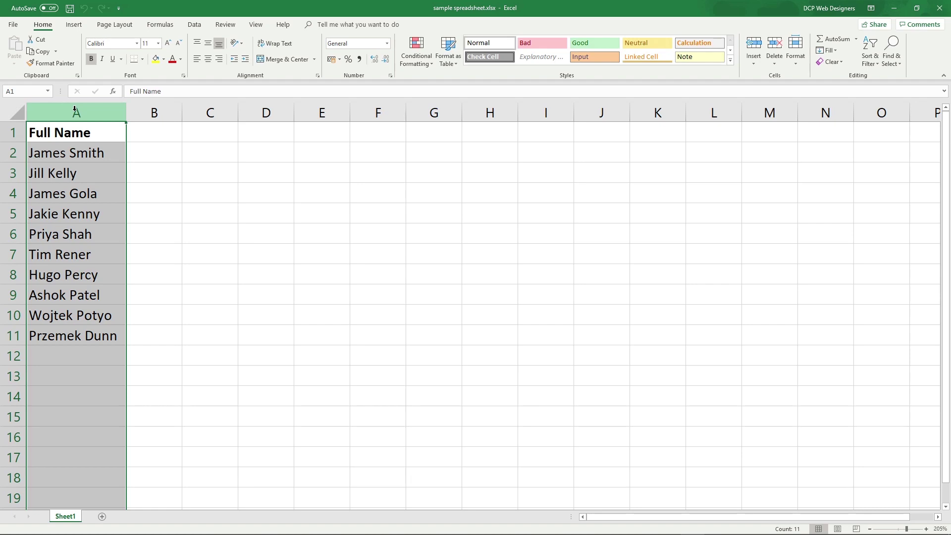
Step: Copy column A's Full Name header and ten names into column B using Paste Special
right_click(76, 111)
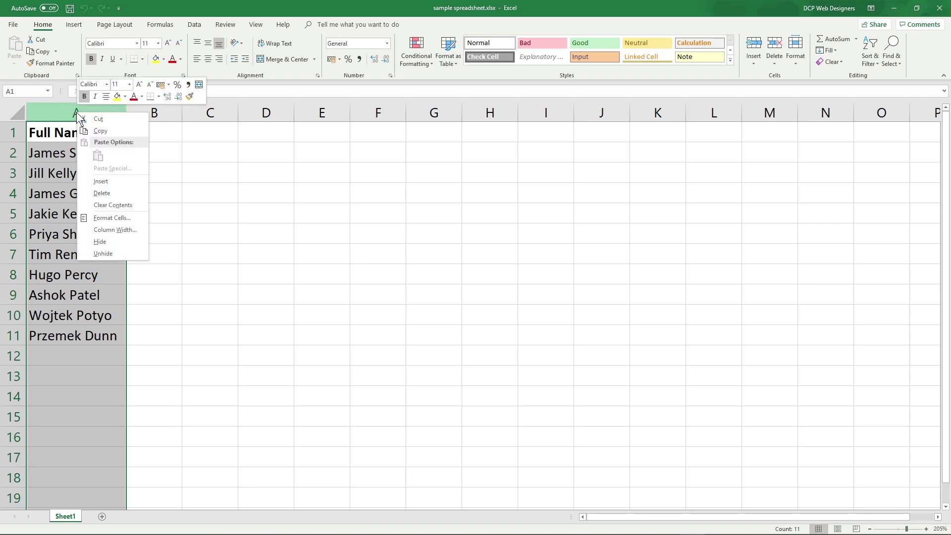
click(106, 132)
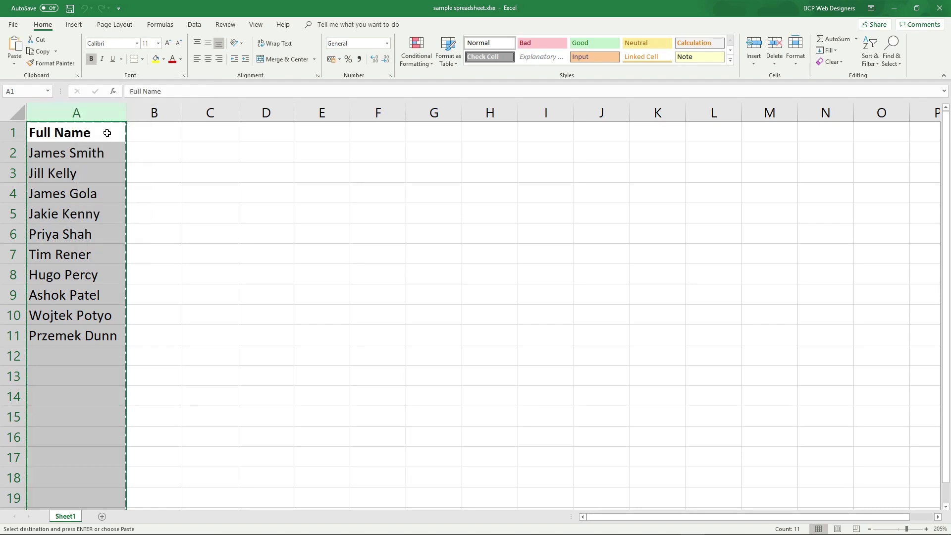
click(166, 112)
right_click(165, 113)
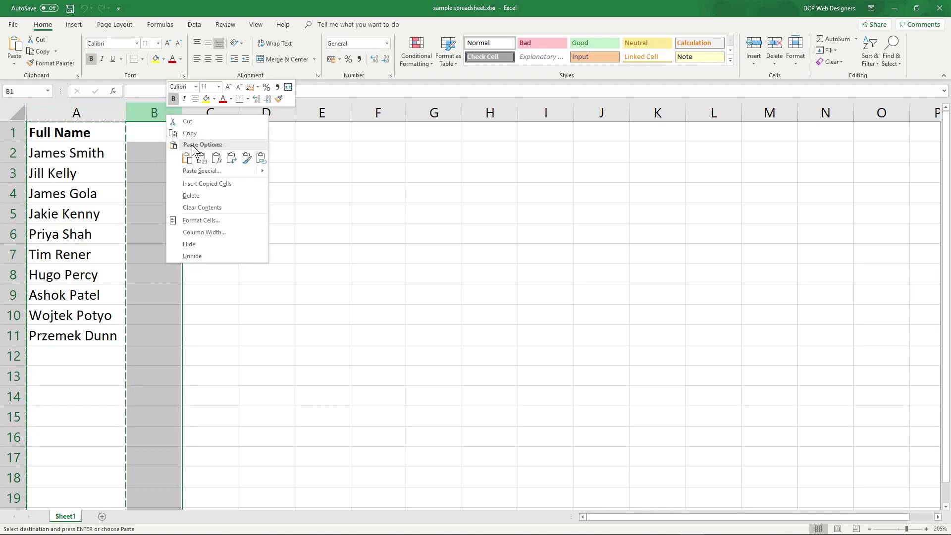
click(201, 172)
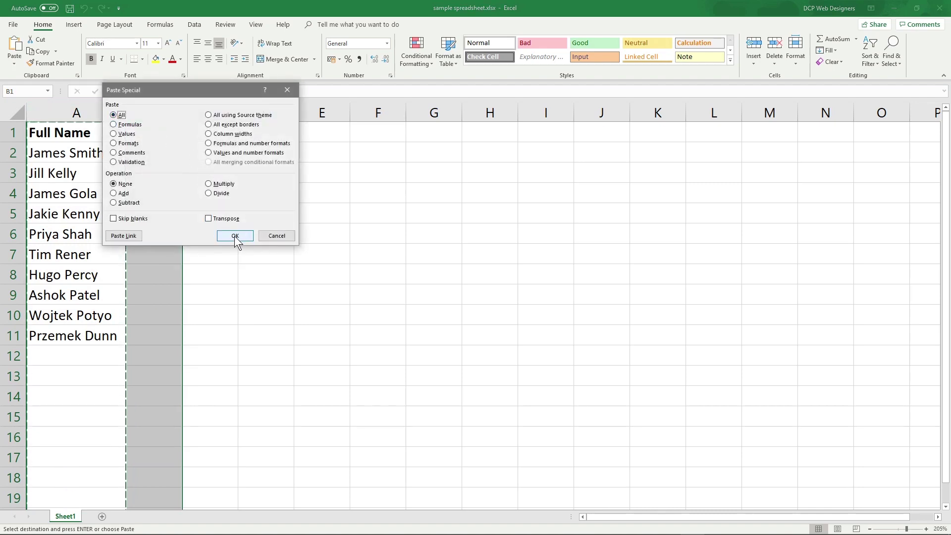
click(235, 238)
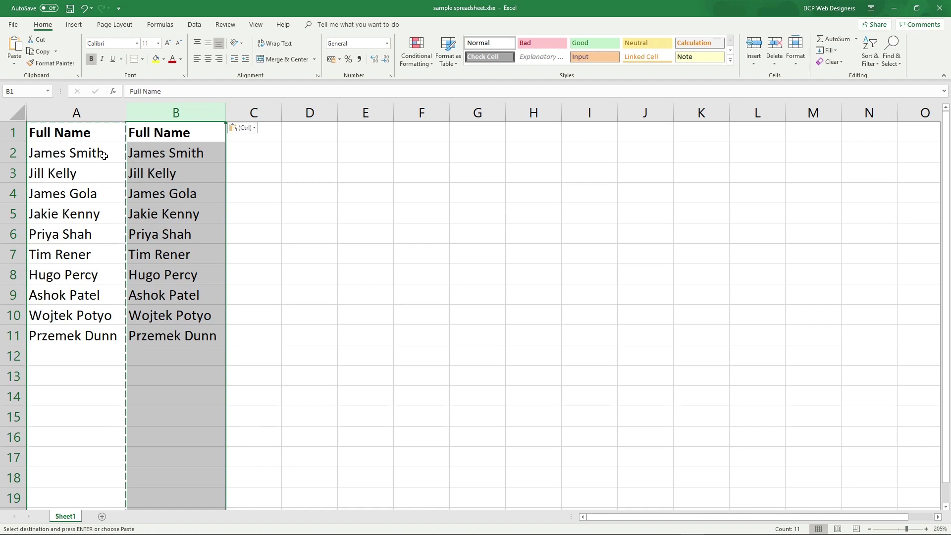
key(Escape)
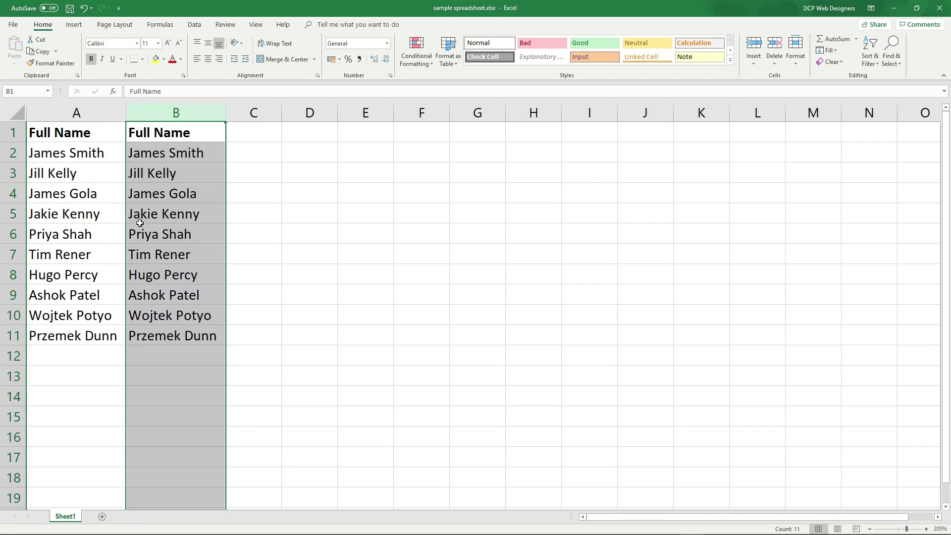
Step: Widen column C and enter the header 'Last Name' in C1
click(180, 130)
drag(116, 113, 148, 113)
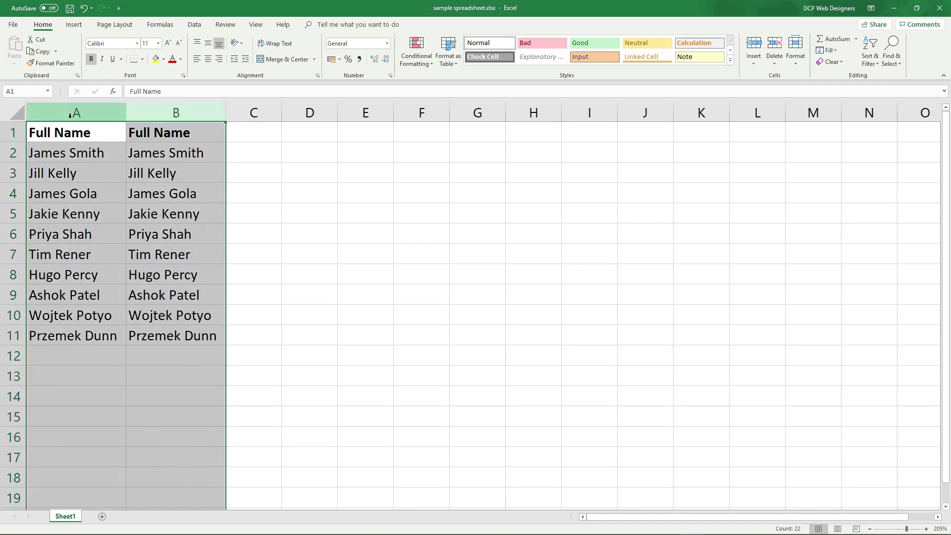
click(166, 168)
click(247, 130)
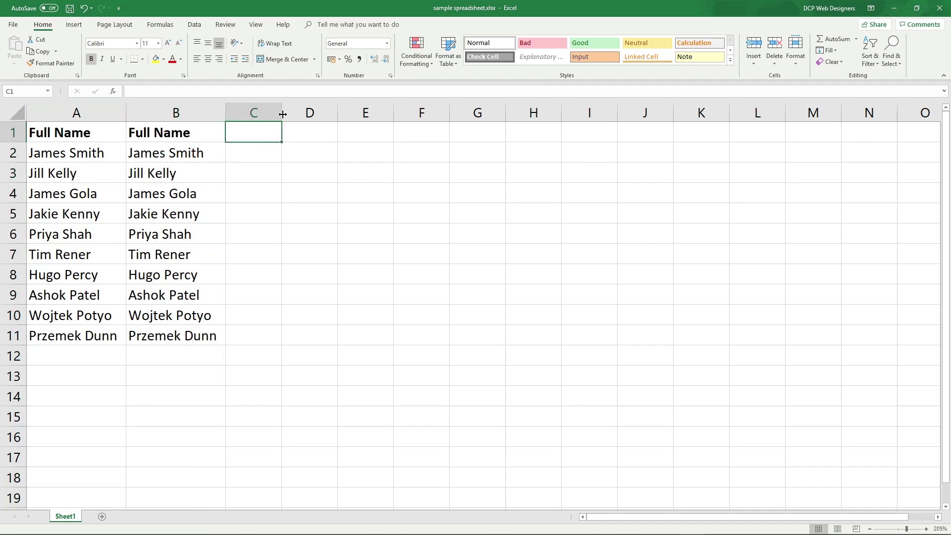
drag(282, 114, 311, 112)
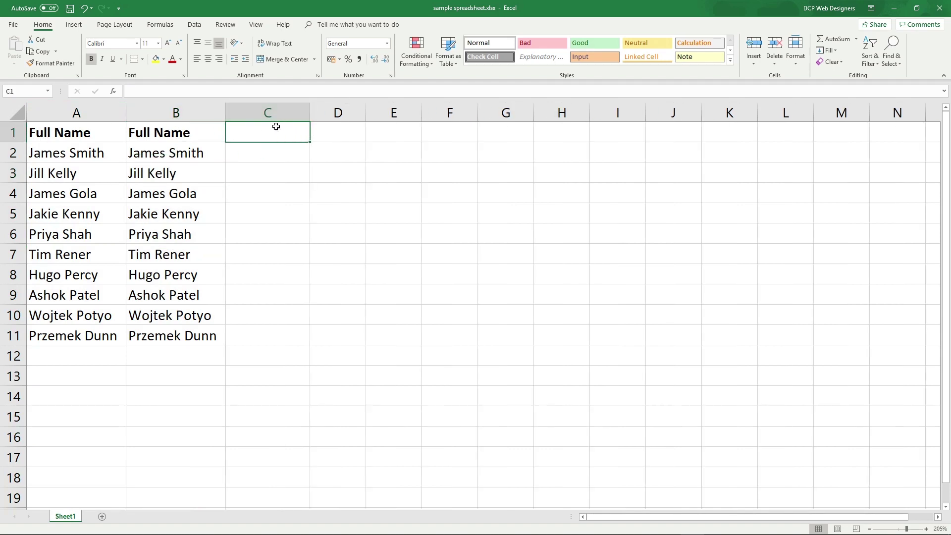
text(Last Name)
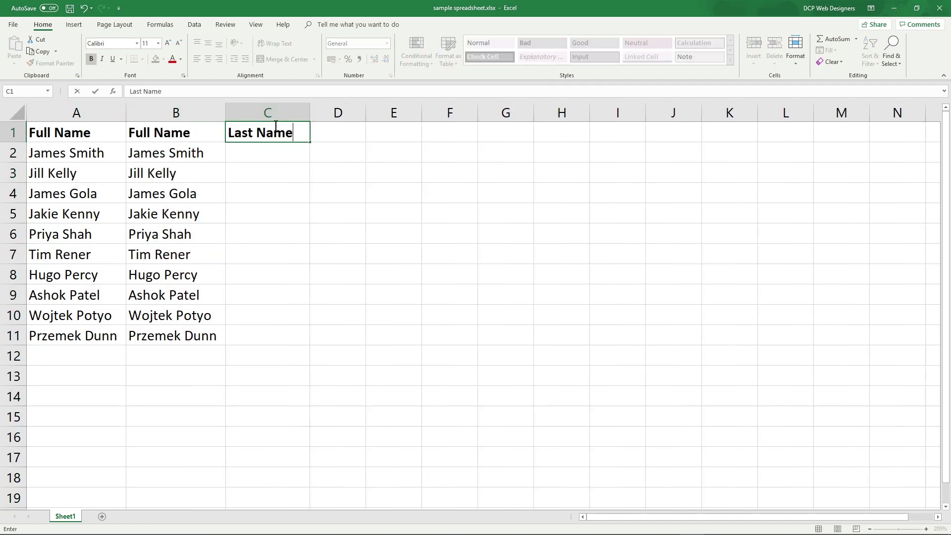
key(Return)
Step: Rename the B1 header from 'Full Name' to 'First Name' and review columns A–C
click(188, 133)
double_click(188, 132)
drag(189, 133, 97, 132)
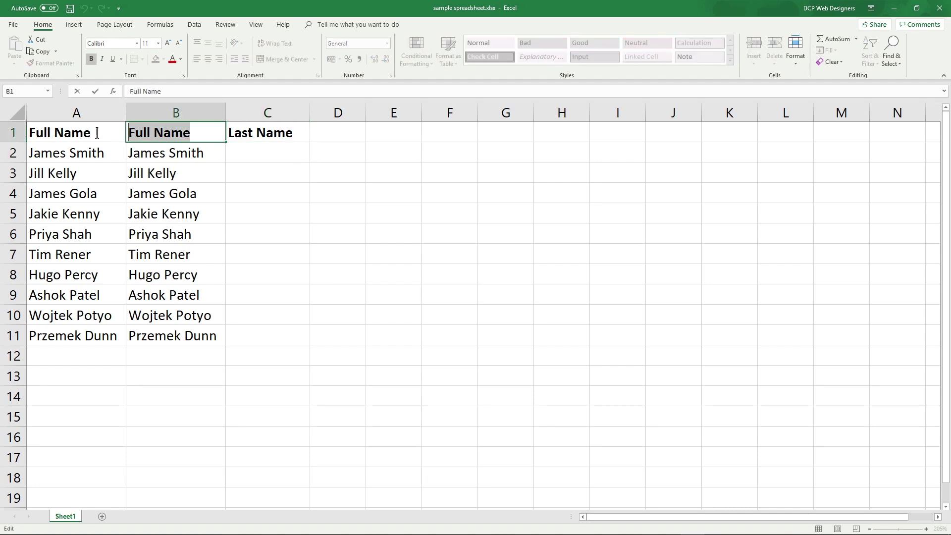
text(First Name)
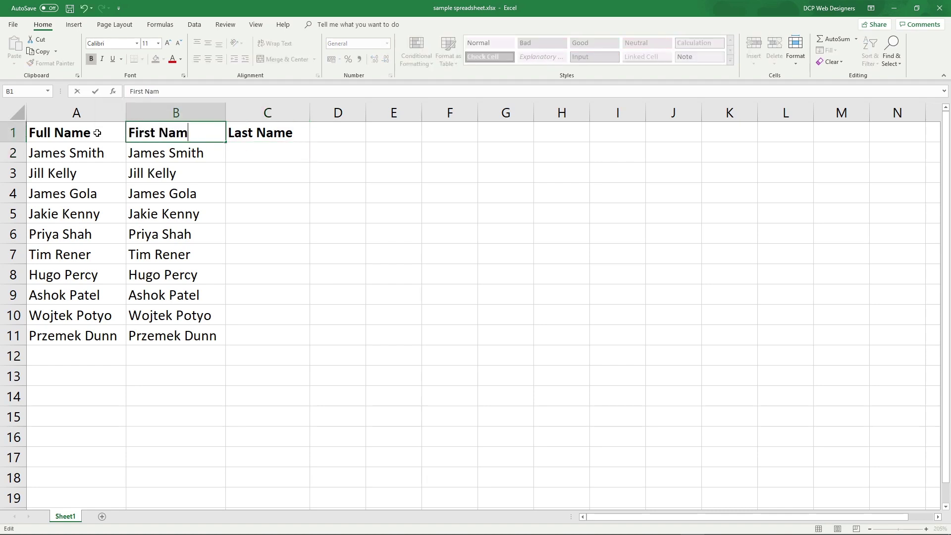
key(Return)
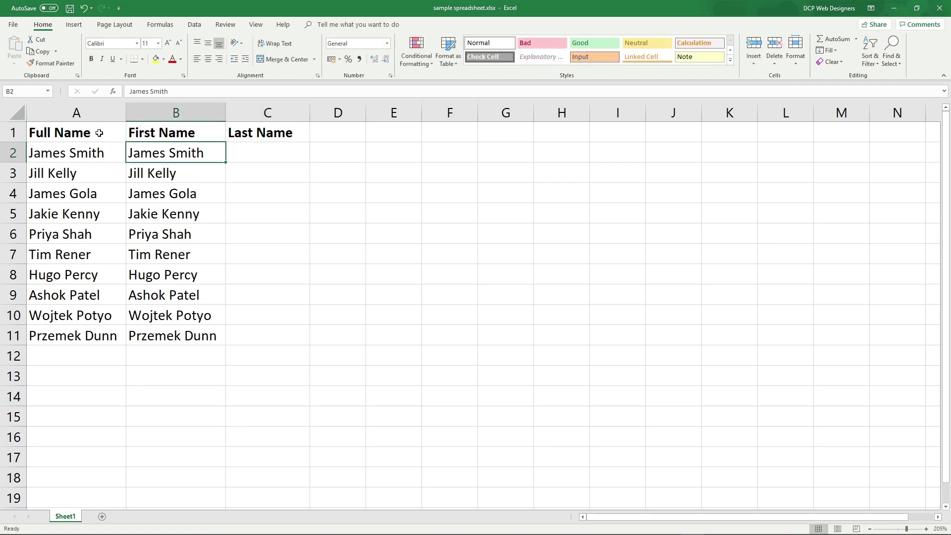
click(72, 113)
click(158, 112)
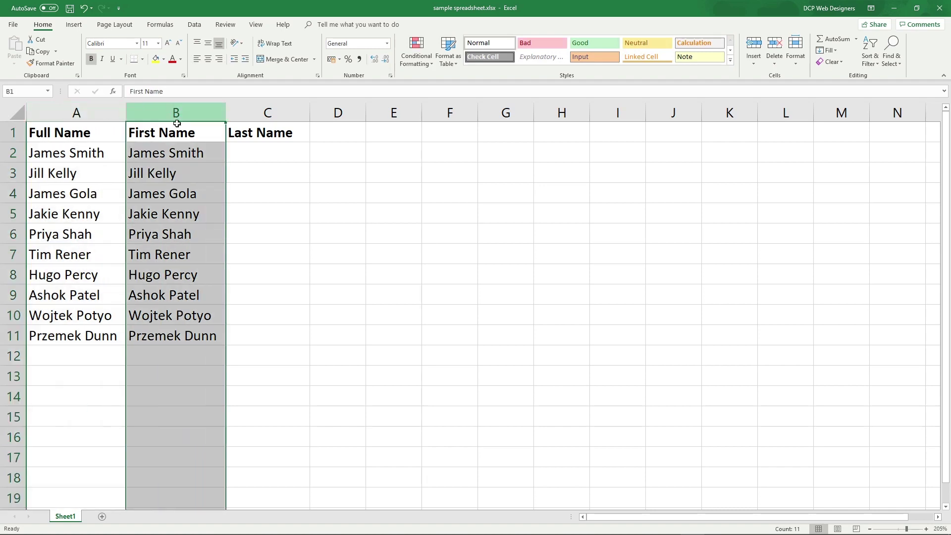
click(267, 112)
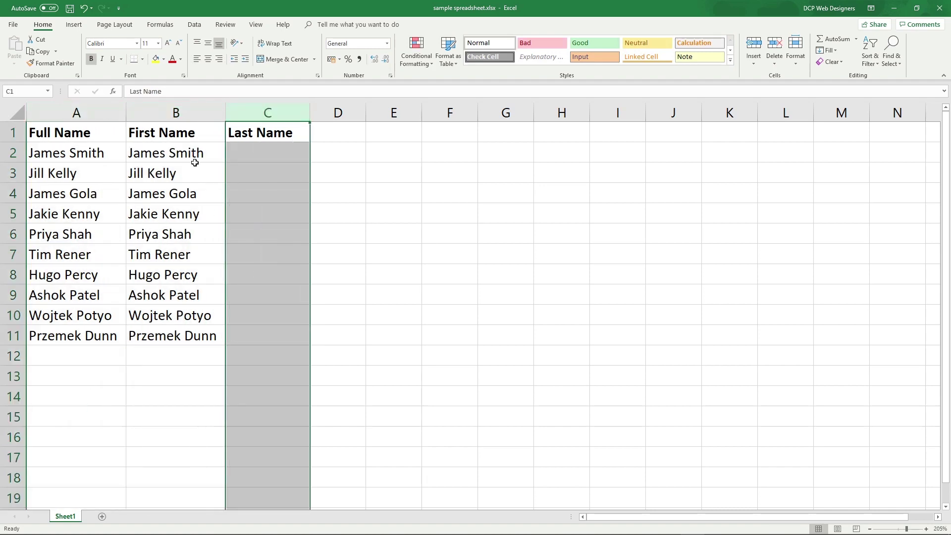
Step: Select names B2:B11 and start Text to Columns as a Delimited split
click(177, 154)
drag(177, 154, 170, 336)
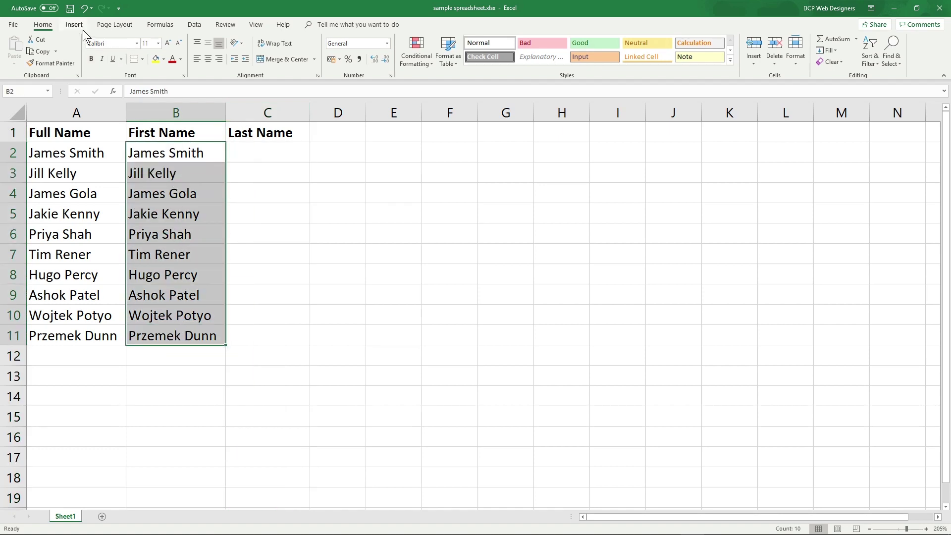
click(194, 26)
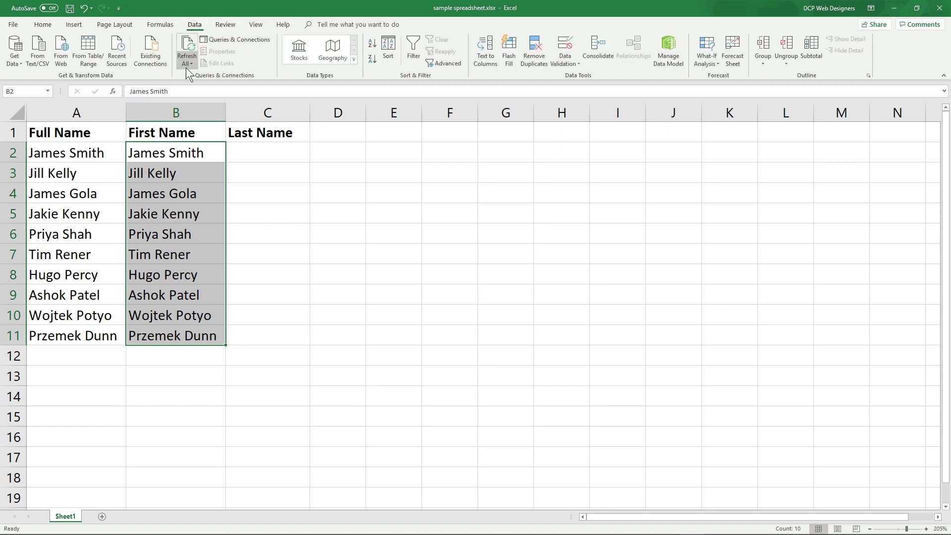
click(489, 61)
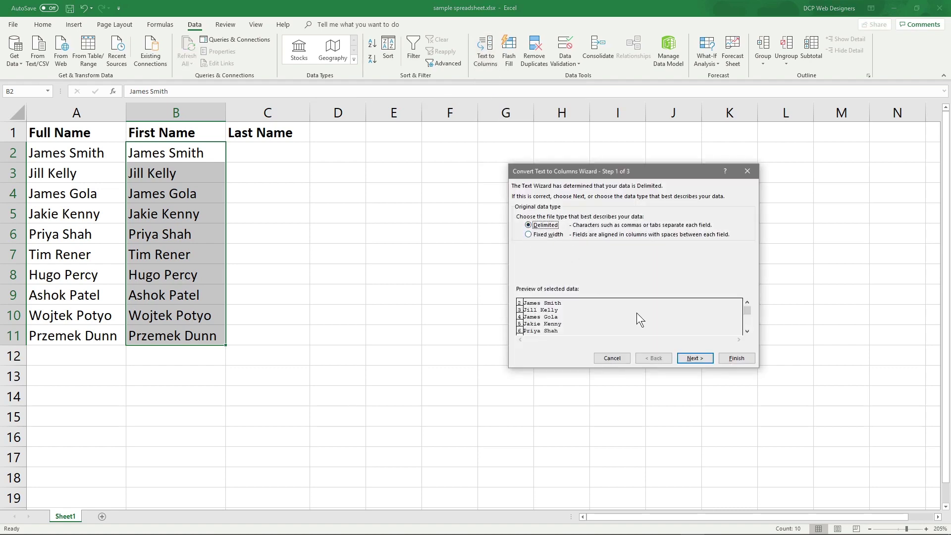
click(694, 358)
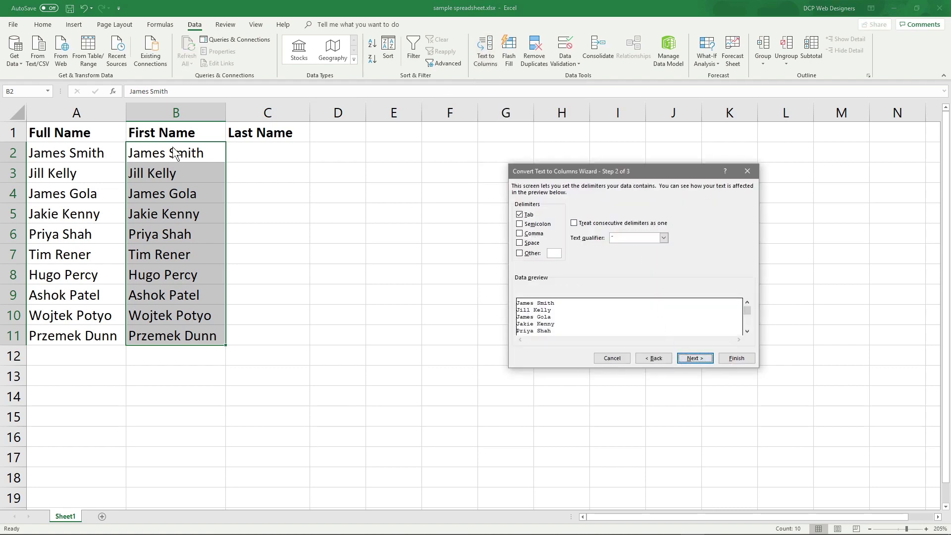
Step: Use Space as the only delimiter and finish, sending surnames into column C
click(520, 253)
click(520, 243)
click(521, 253)
click(519, 253)
click(520, 243)
click(554, 253)
click(520, 253)
click(520, 243)
click(697, 358)
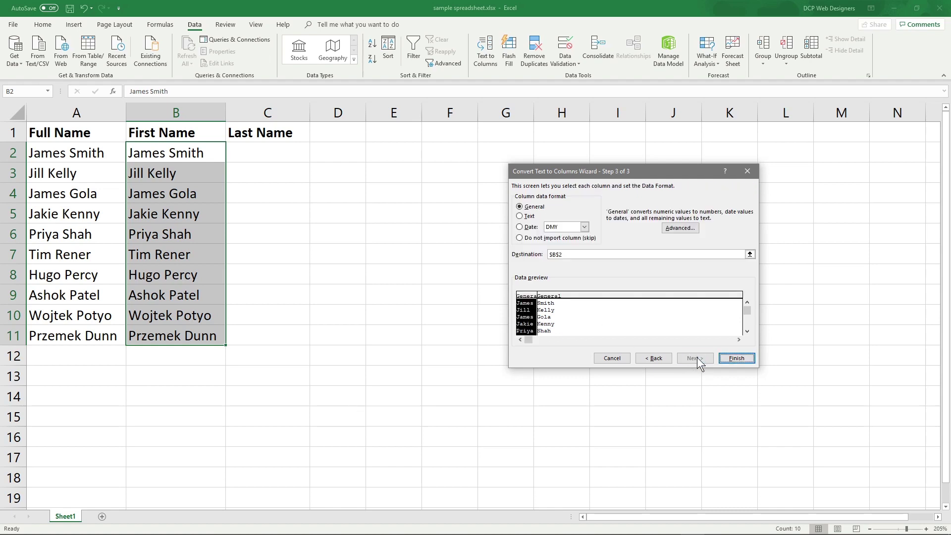
click(736, 357)
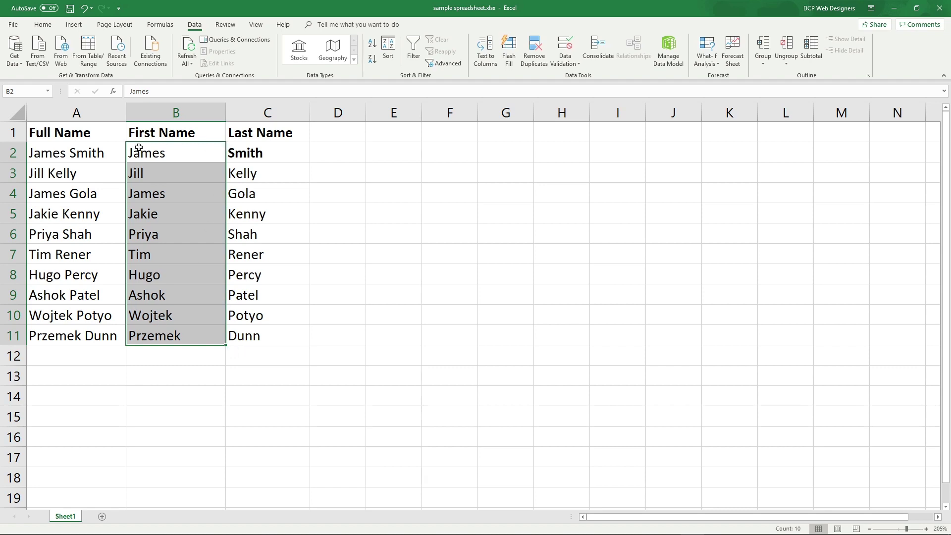
Step: Check the split results in B2 and C2, then save the workbook with Ctrl+S
click(268, 153)
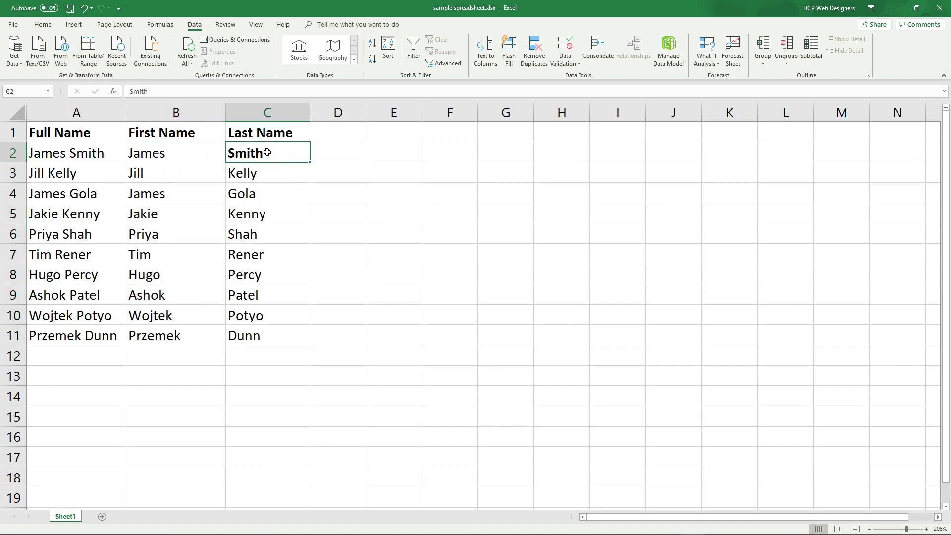
click(166, 154)
click(259, 155)
click(76, 113)
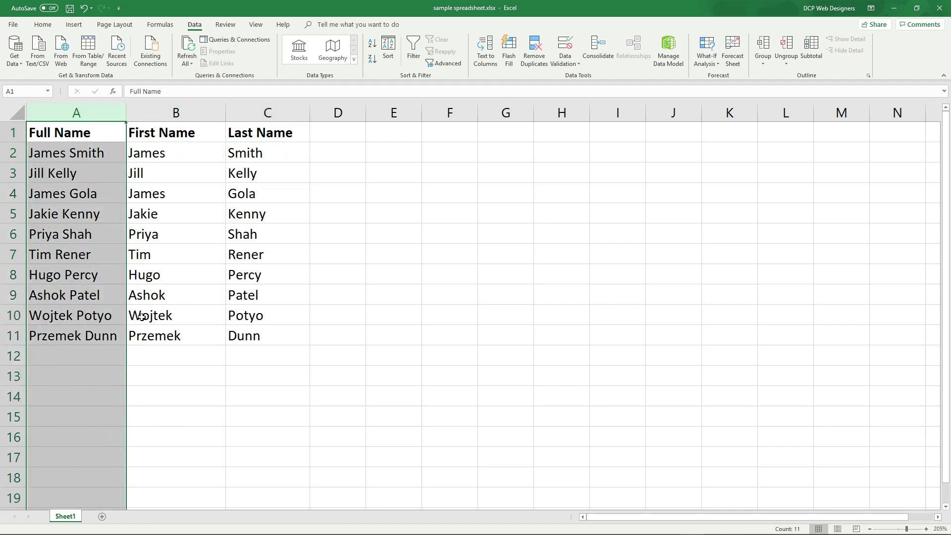
key(ctrl+s)
Step: Review the First Name and Last Name columns and the full table A1:C11
drag(175, 113, 261, 113)
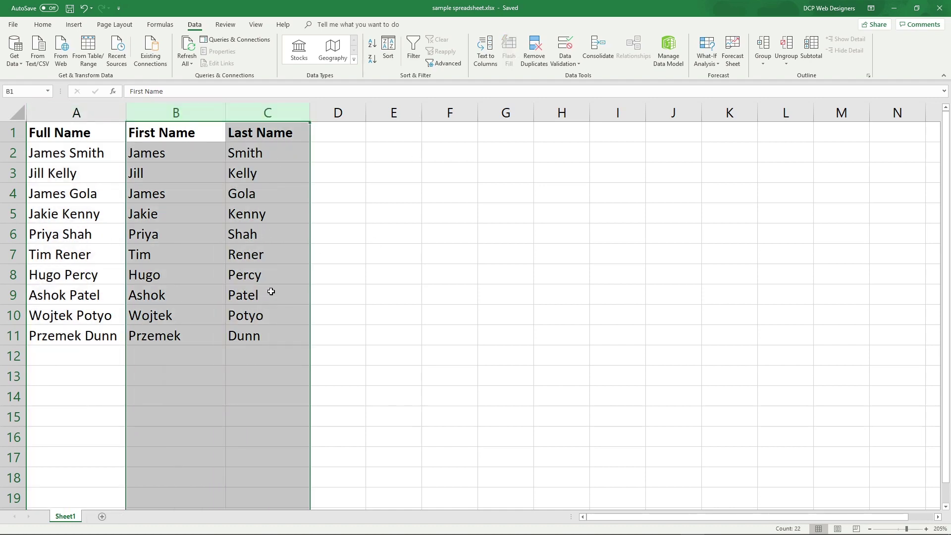
click(210, 197)
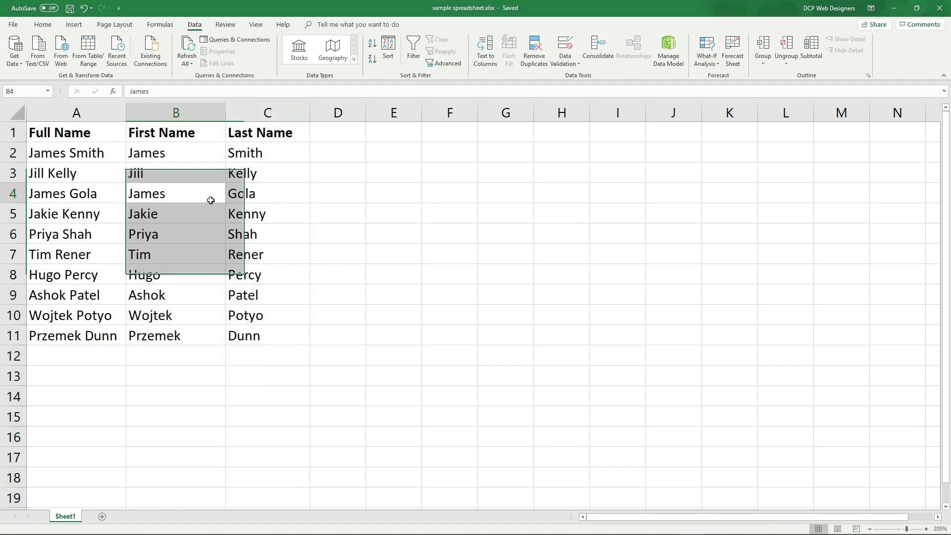
drag(182, 155, 245, 353)
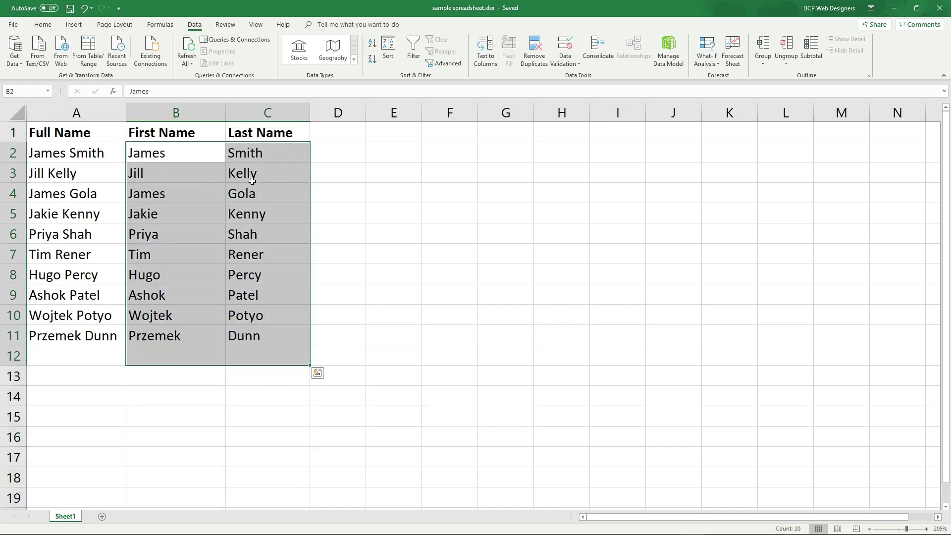
click(162, 147)
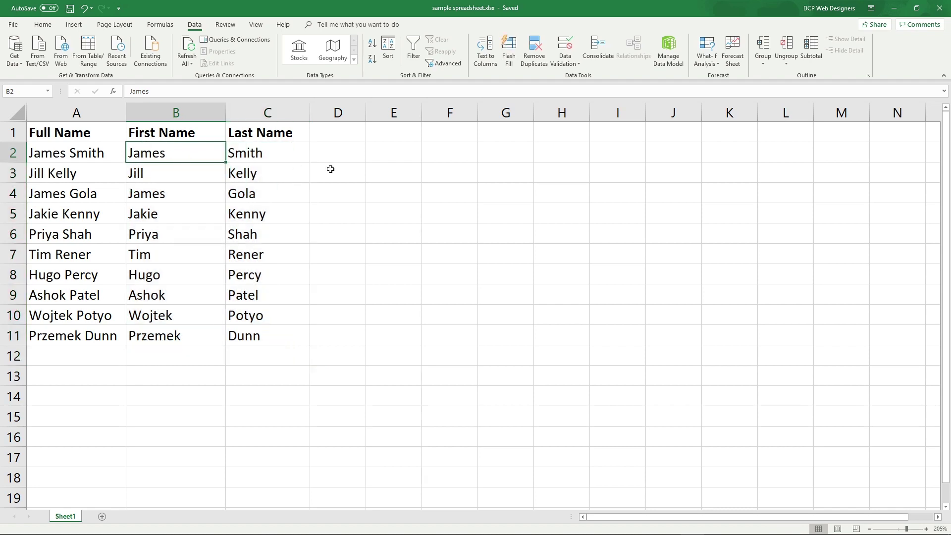
drag(282, 334, 2, 133)
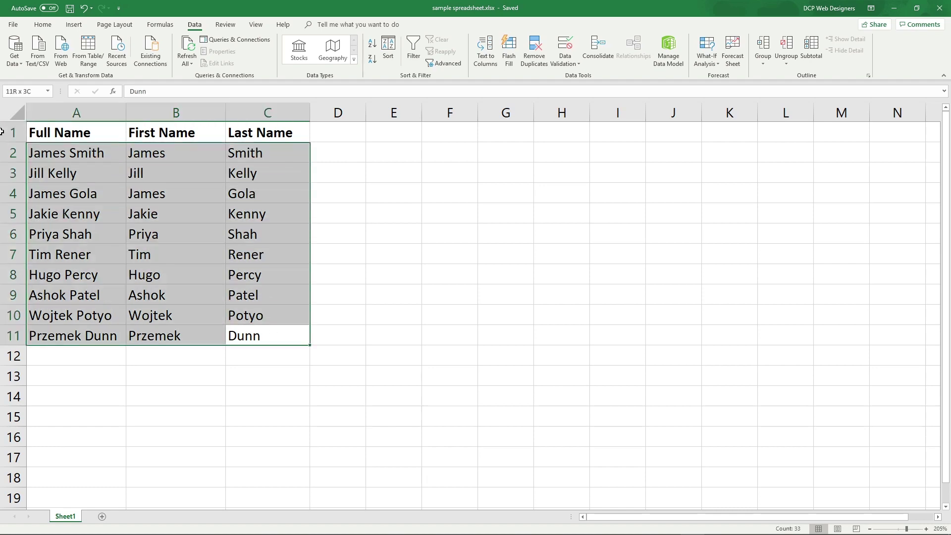
click(268, 208)
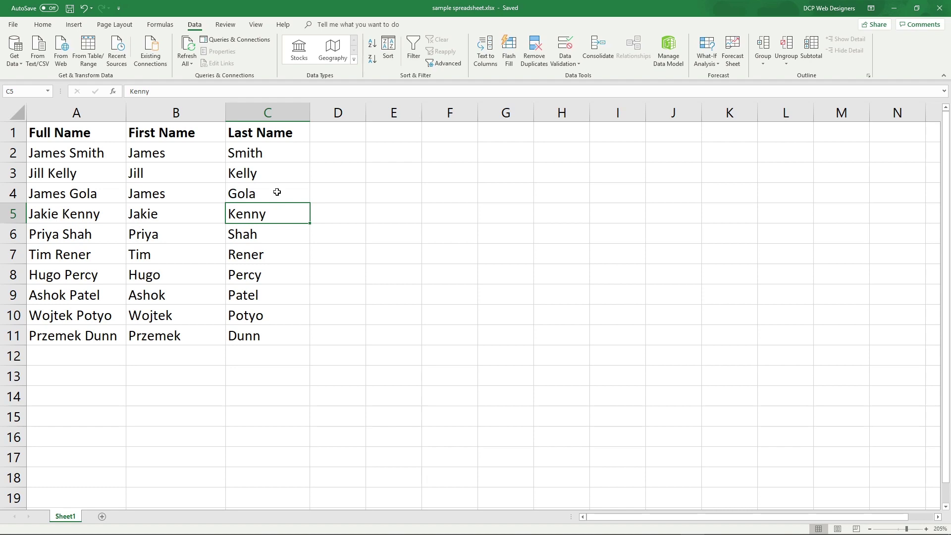
Step: Enter a test postcode in E2 and replace its stray $ with 4
click(404, 132)
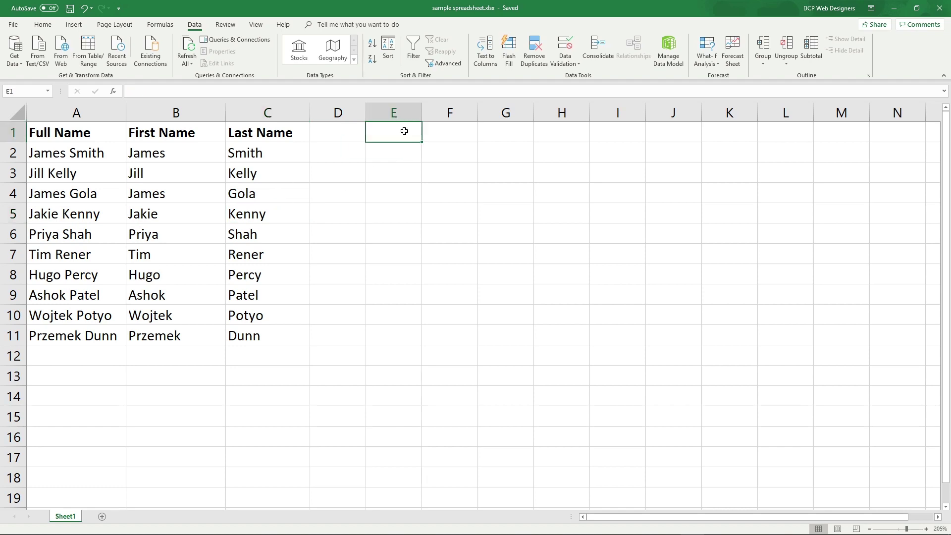
key(Down)
text(E15)
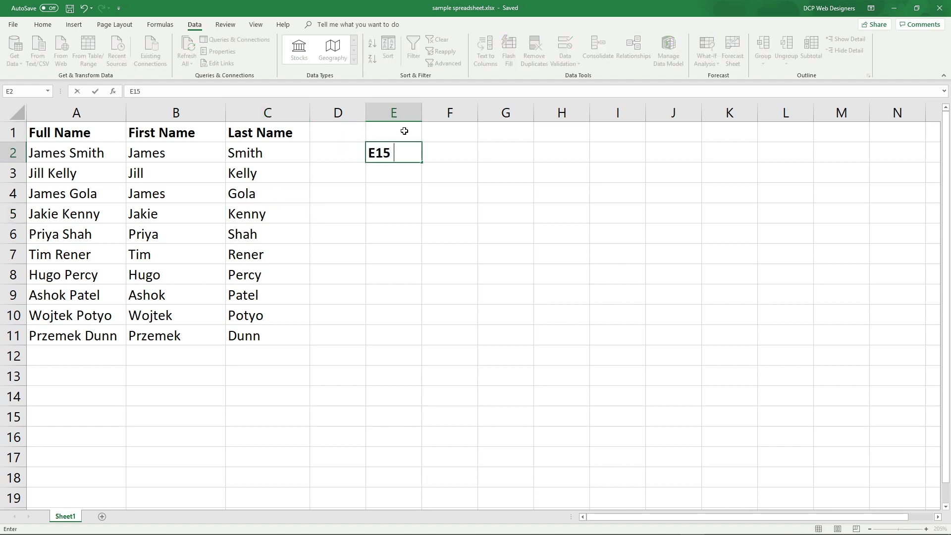
text( $DH)
click(395, 157)
key(Delete)
text(4)
key(Return)
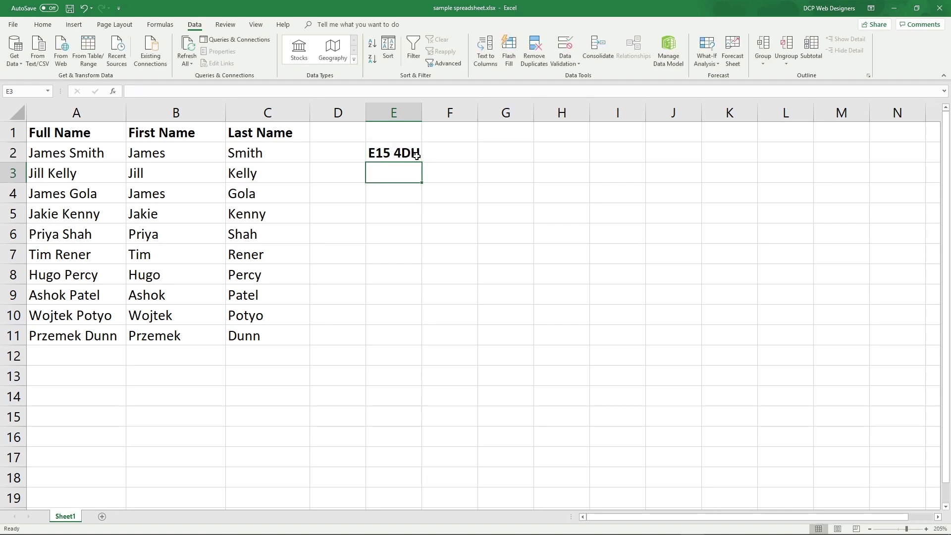
Step: Clear cell E2, save the workbook, and close Excel
click(406, 155)
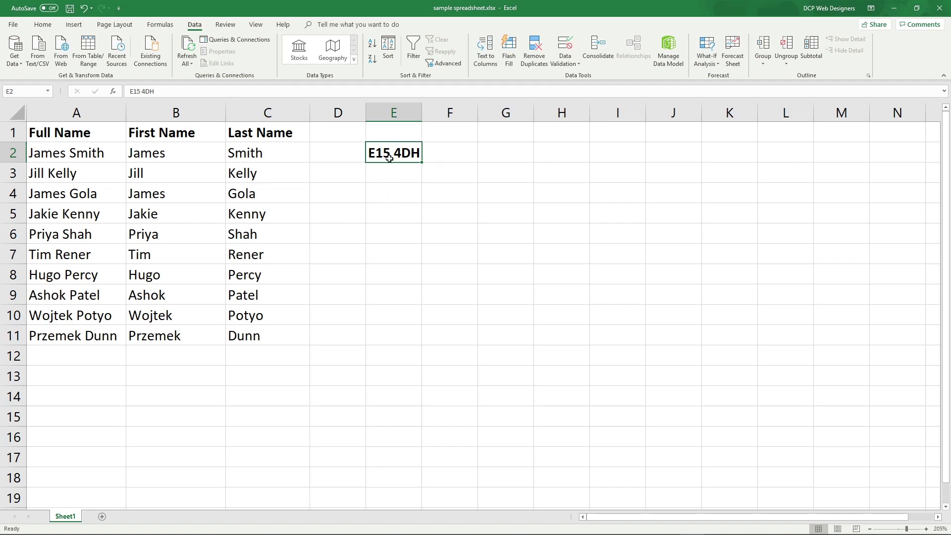
key(Delete)
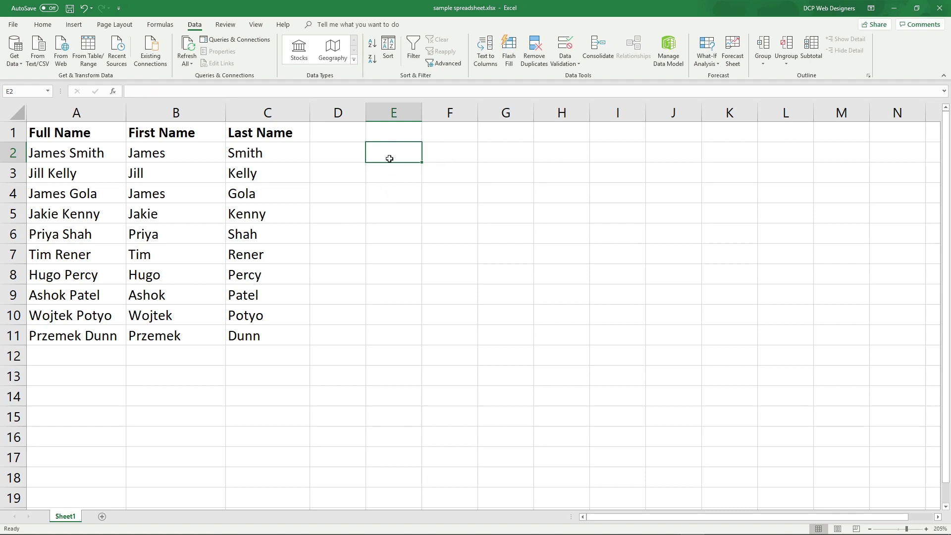
click(70, 8)
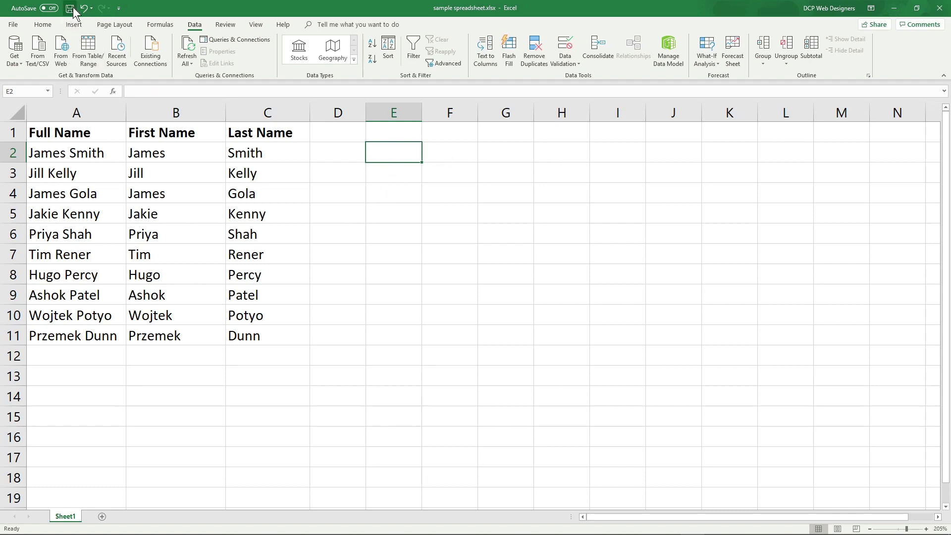
click(940, 8)
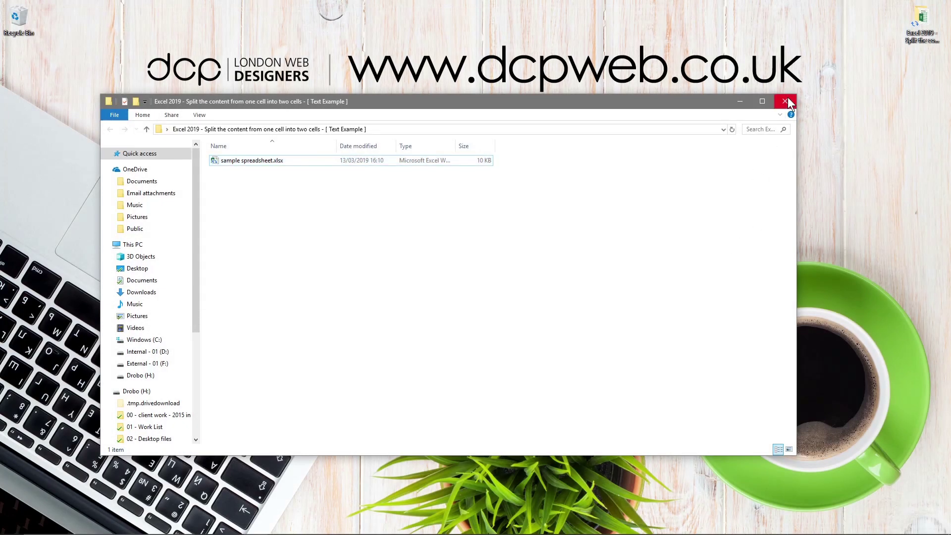